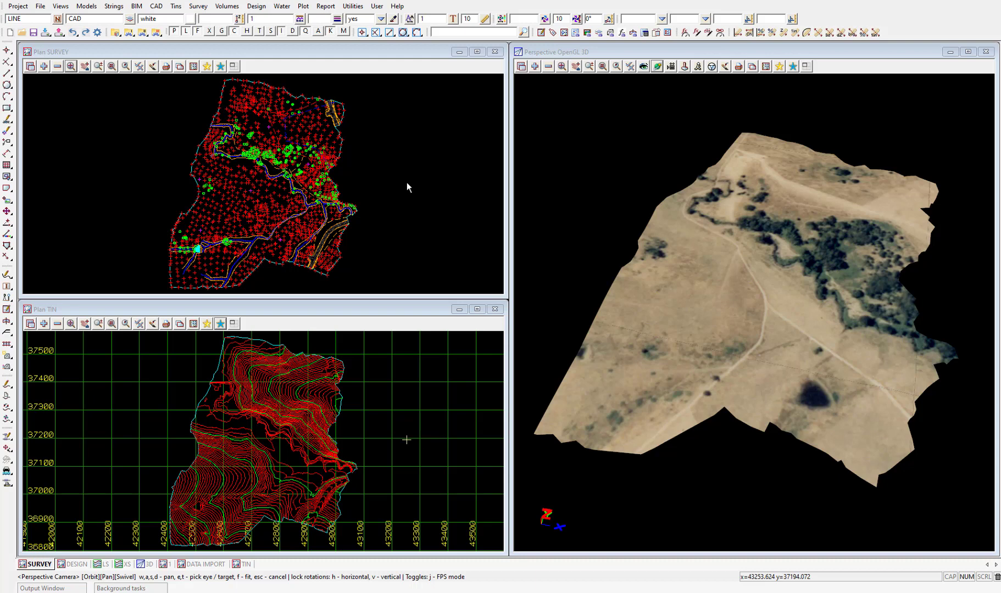
# Step: Start a new super alignment from Strings > Super alignments > Create super alignment
pyautogui.click(114, 7)
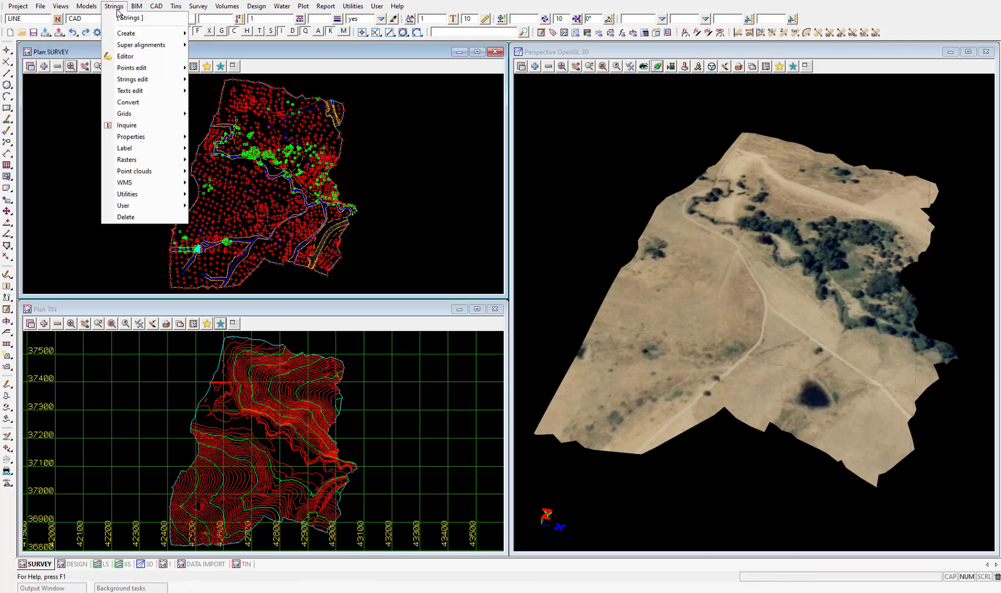
pyautogui.moveTo(160, 44)
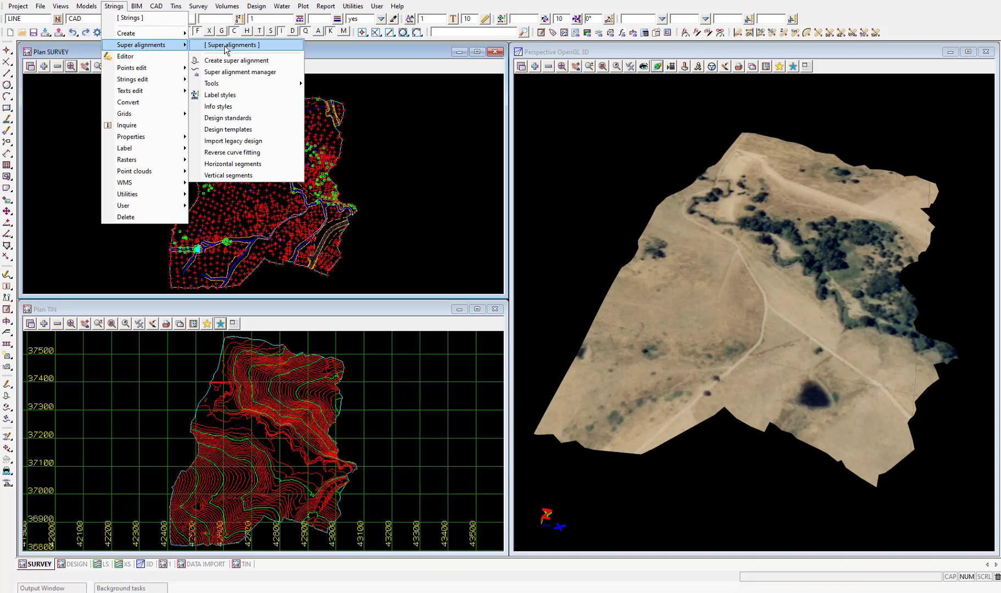
pyautogui.click(274, 61)
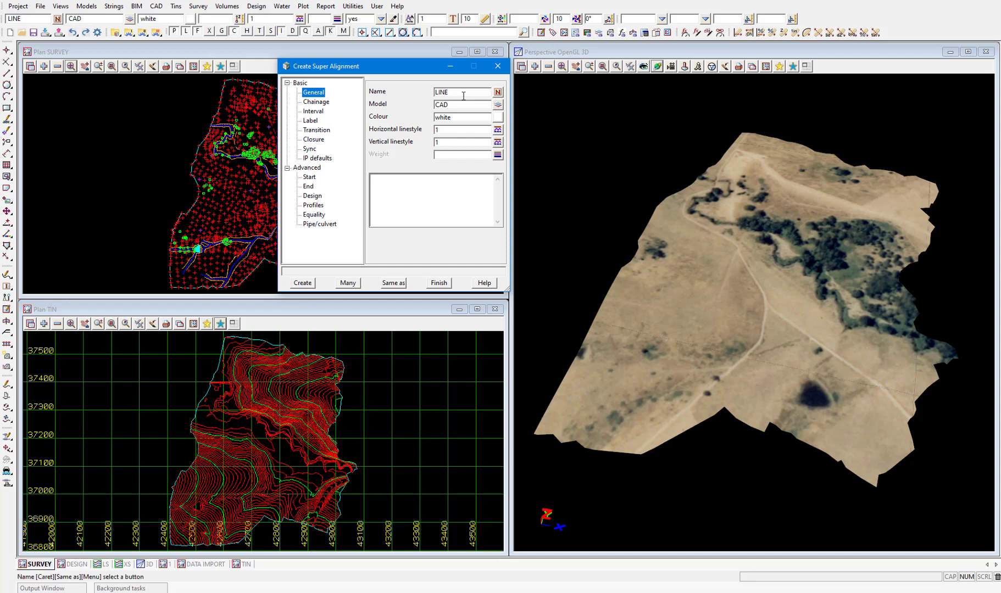
# Step: Name the alignment RS1 in model ALIGN, coloured red, and show its Label page
pyautogui.doubleClick(442, 92)
pyautogui.write('RS1')
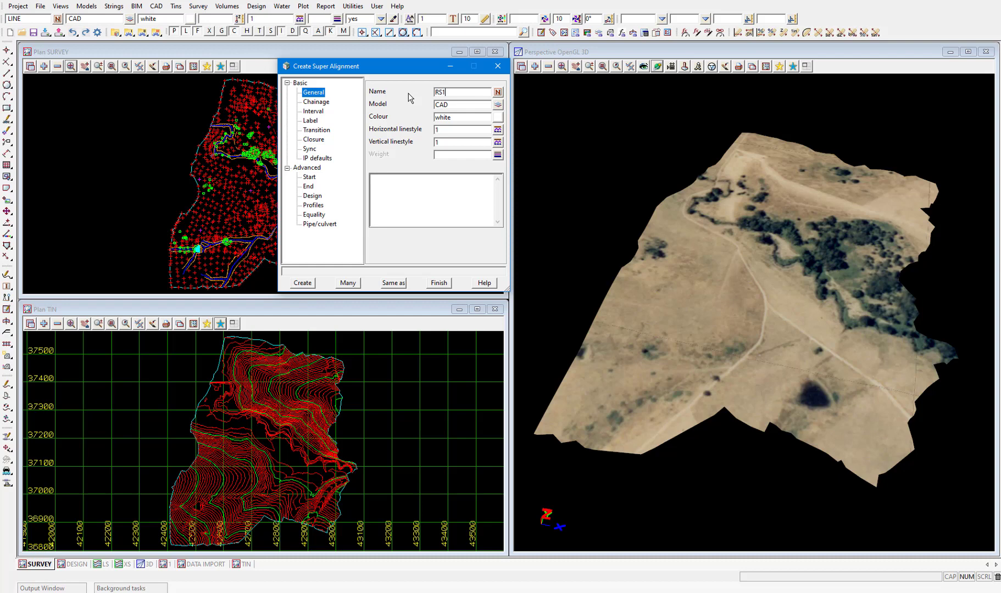
pyautogui.press('Return')
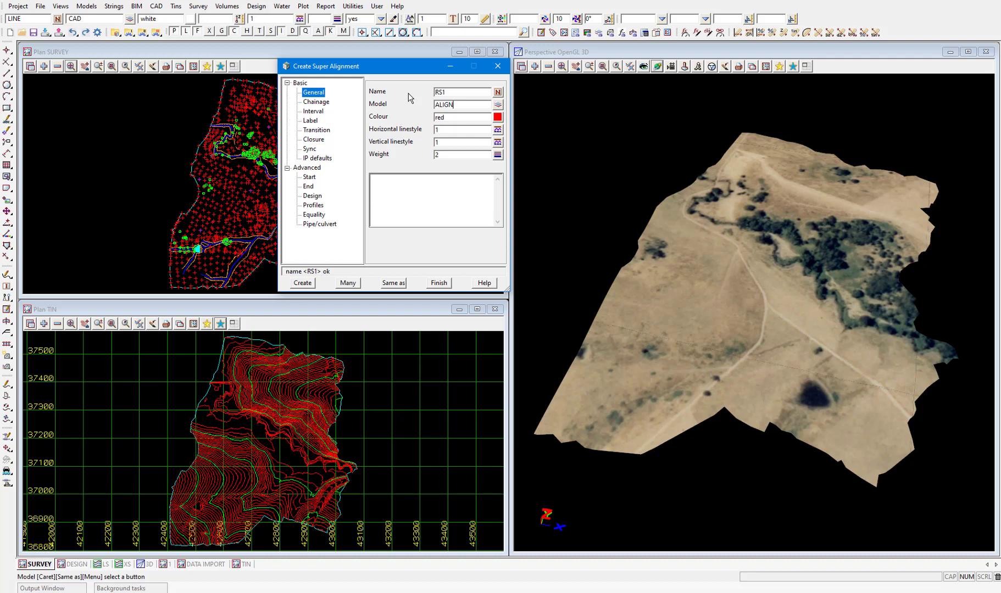
pyautogui.click(311, 121)
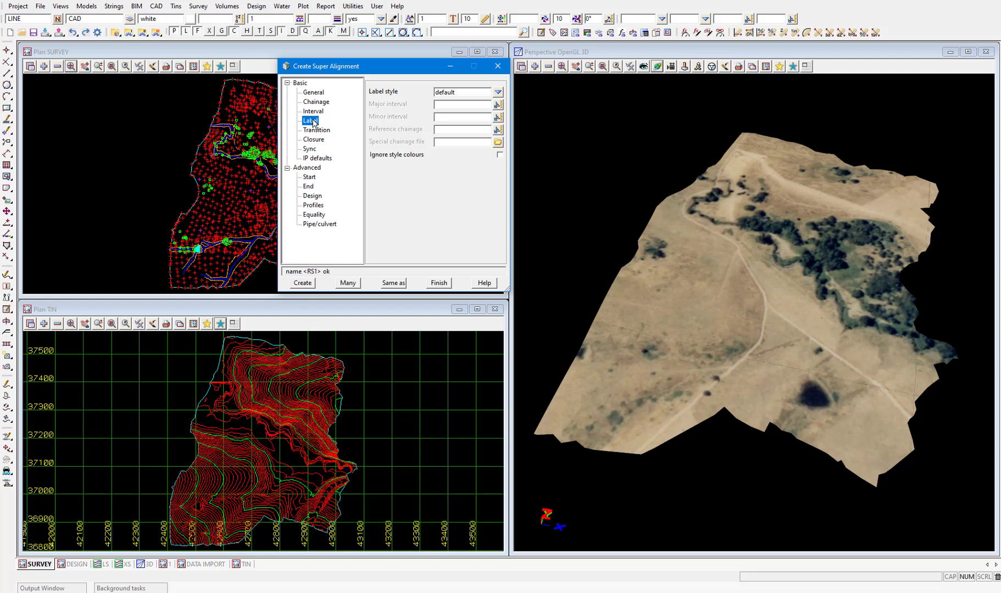
# Step: Choose the full label style with major interval 10 and create RS1
pyautogui.click(498, 91)
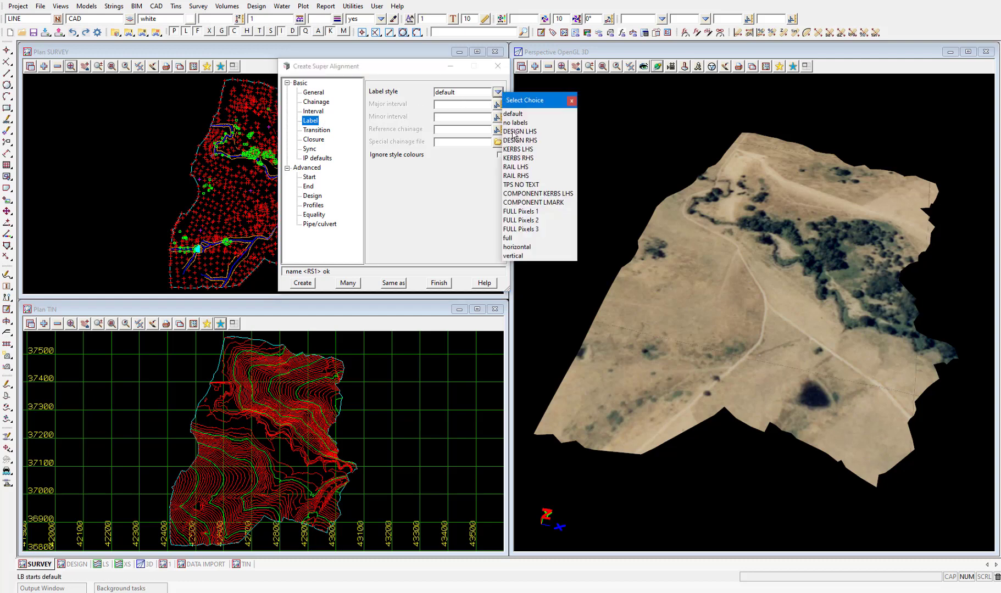
pyautogui.click(512, 238)
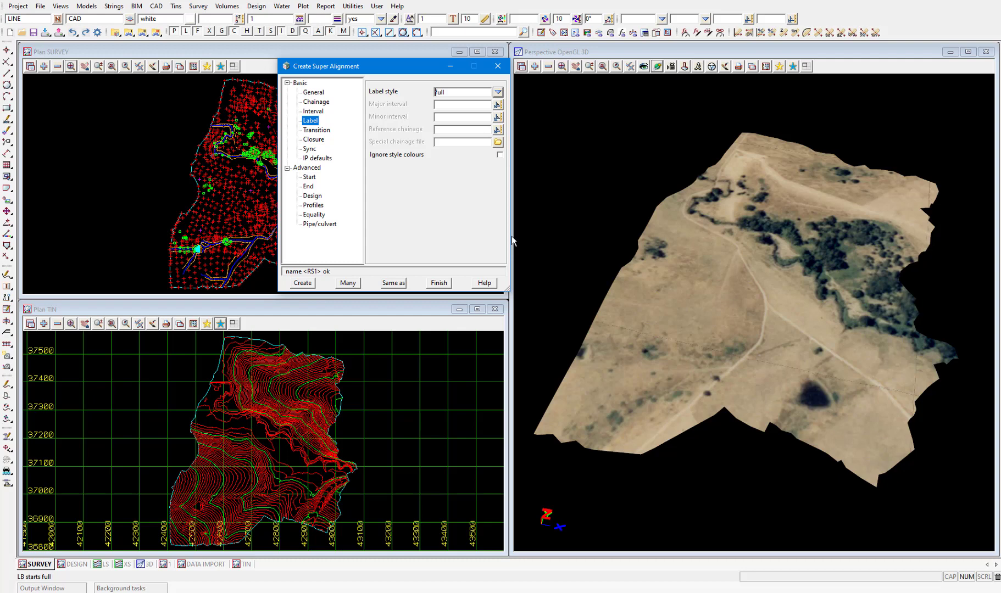
pyautogui.click(448, 104)
pyautogui.write('1')
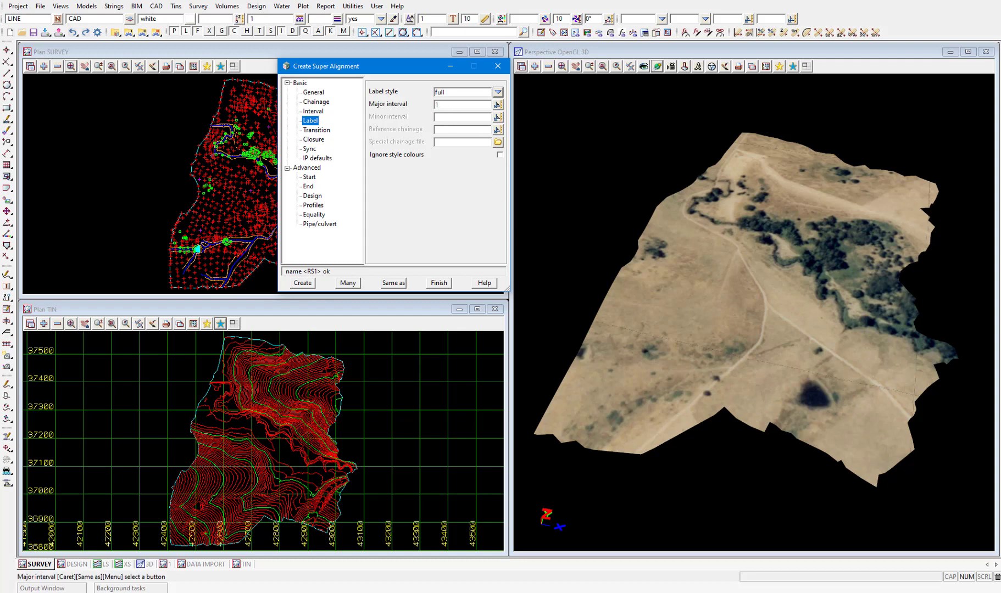
pyautogui.write('0')
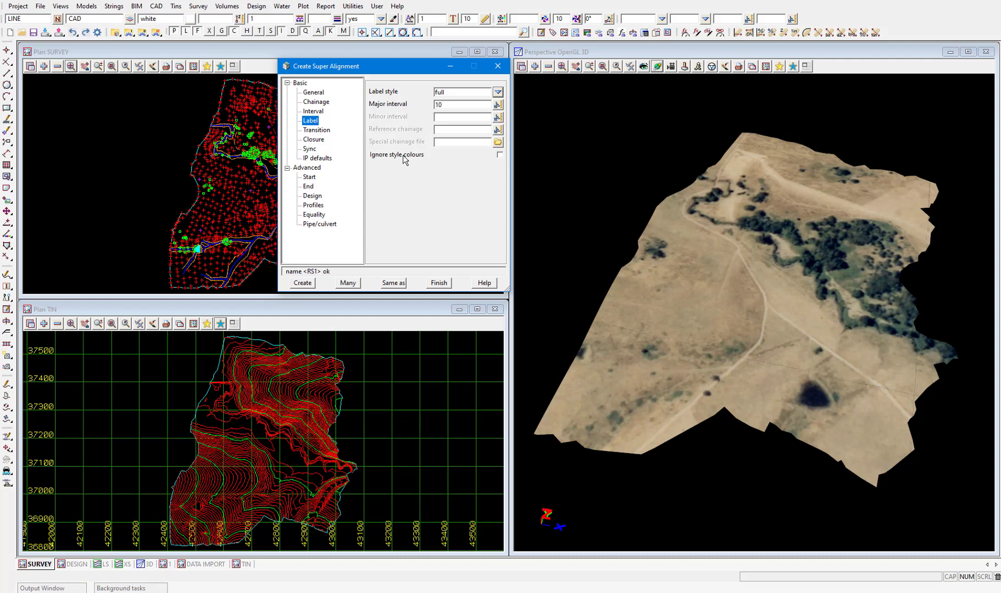
pyautogui.click(308, 282)
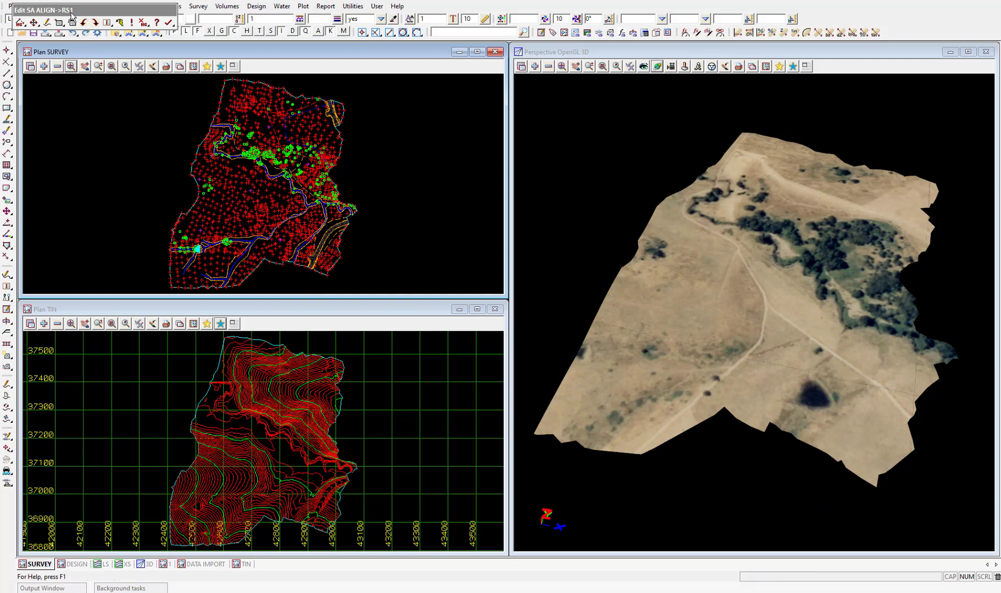
# Step: Drag the Edit SA ALIGN->RS1 toolbar over the Perspective OpenGL 3D window
pyautogui.moveTo(76, 10); pyautogui.dragTo(201, 59)
pyautogui.moveTo(266, 81); pyautogui.dragTo(666, 127)
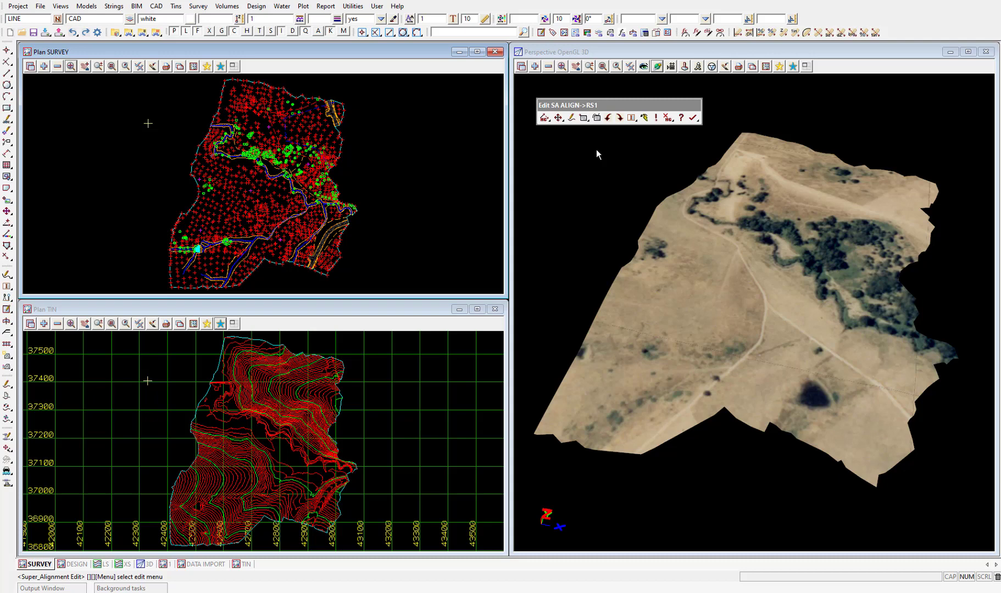
# Step: Start Append HIP on RS1 and zoom Plan SURVEY onto the existing road
pyautogui.click(543, 118)
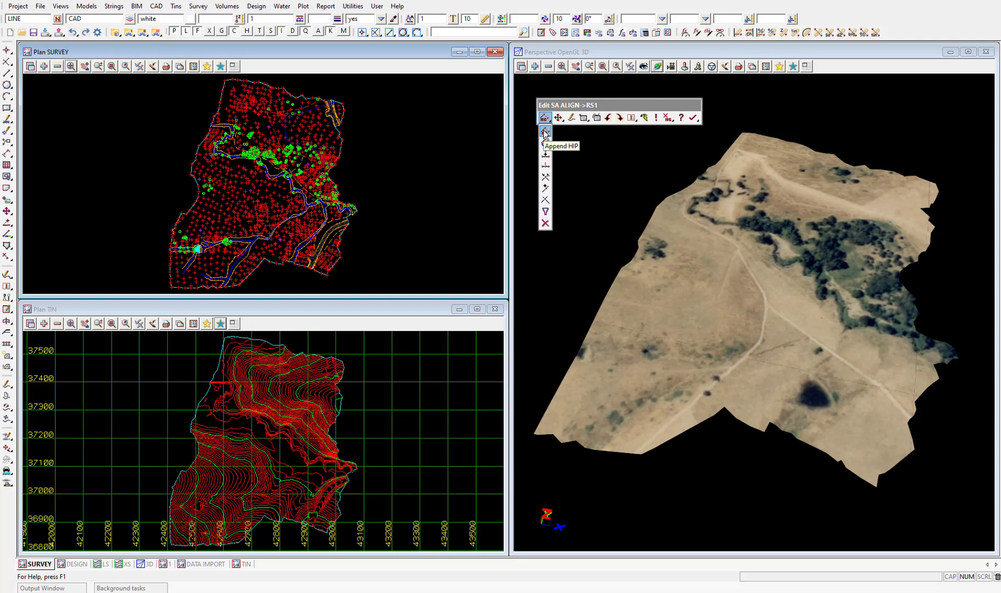
pyautogui.click(544, 132)
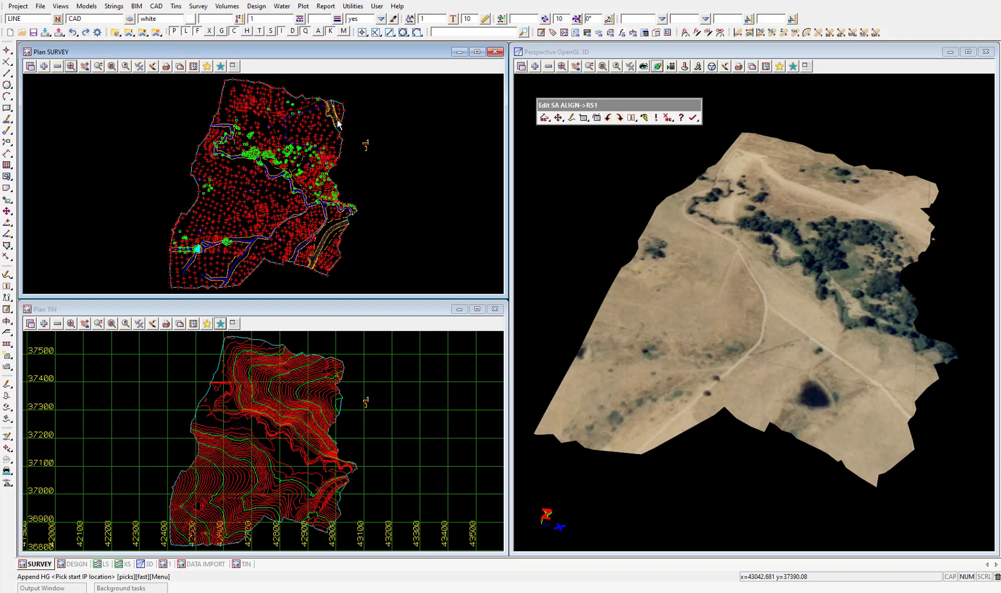
pyautogui.scroll(3, 330, 111)
pyautogui.scroll(5, 330, 111)
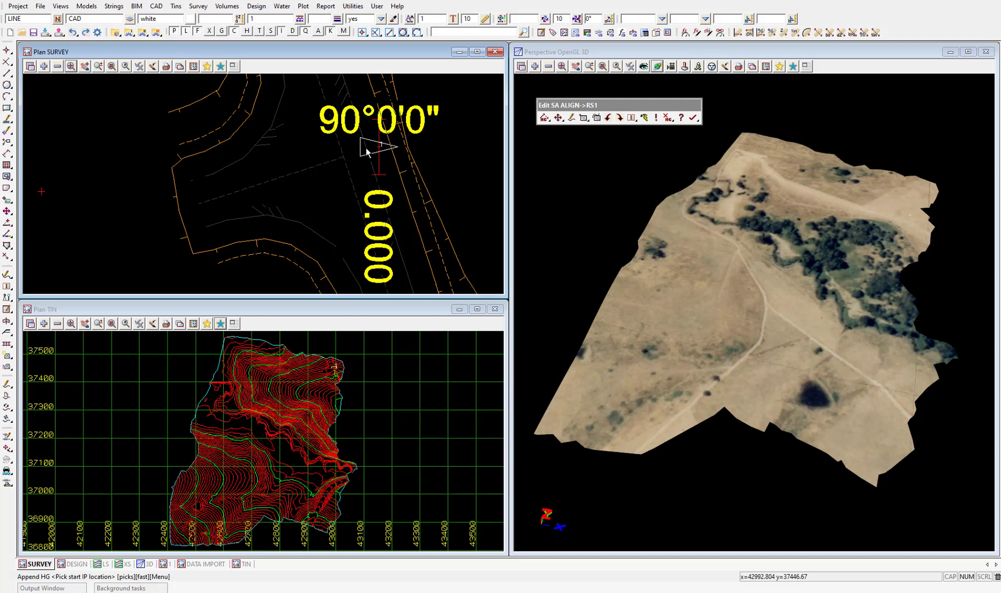
# Step: Snap RS1's start IP to the end of road string RD RC and accept it
pyautogui.click(350, 158)
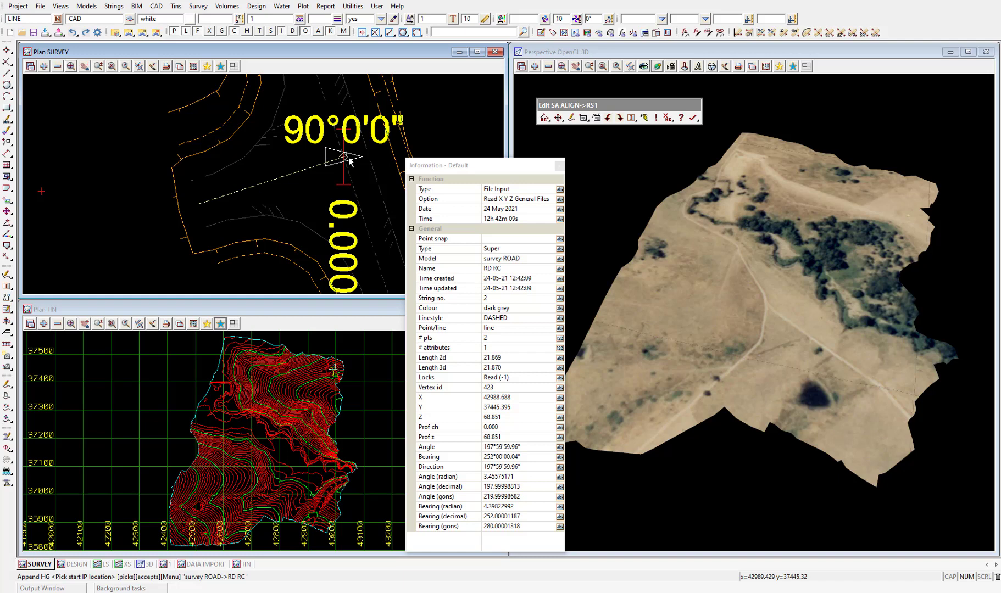
pyautogui.middleClick(349, 159)
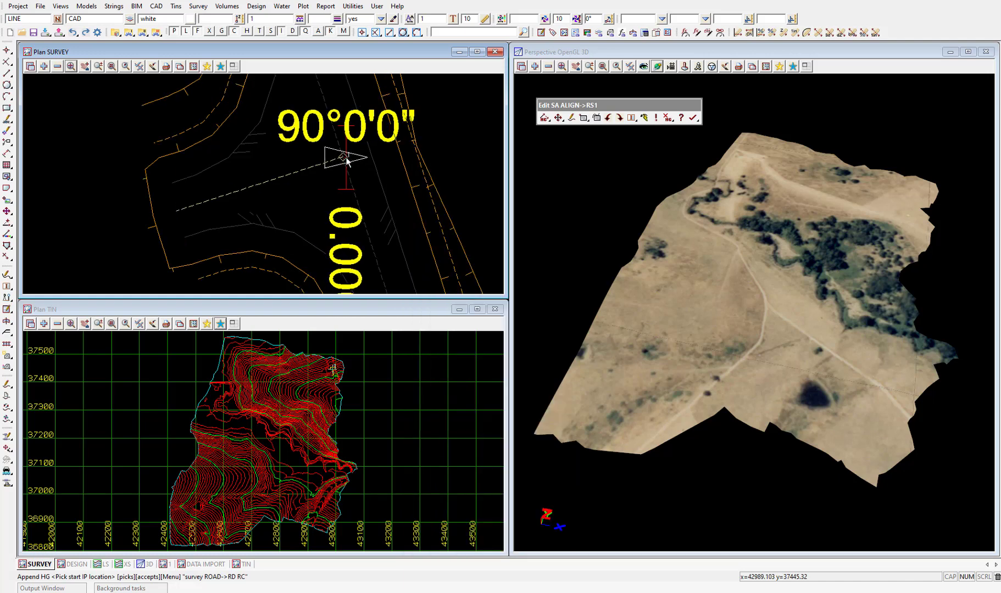
pyautogui.scroll(-5, 300, 196)
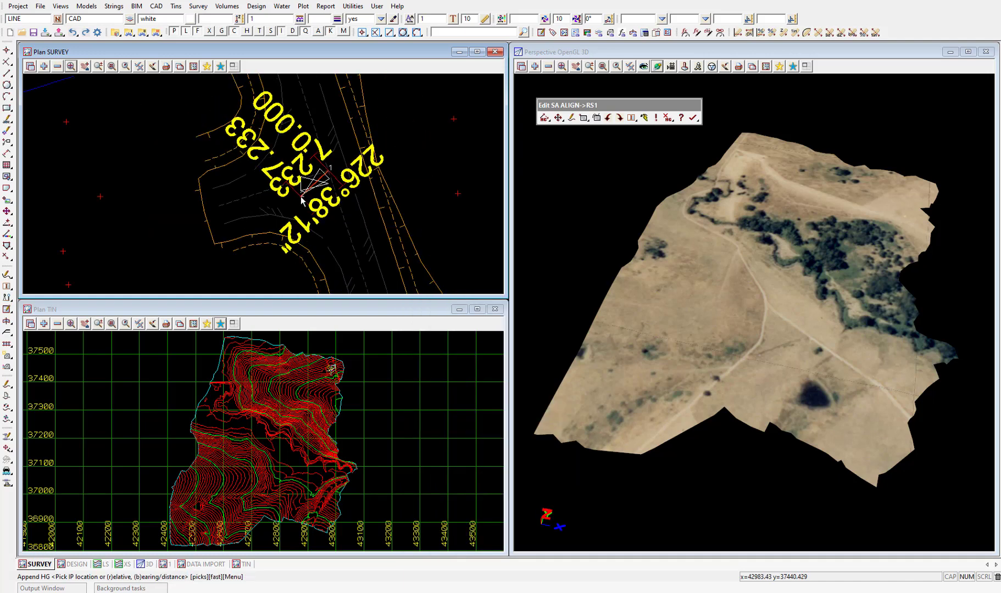
pyautogui.scroll(-2, 300, 196)
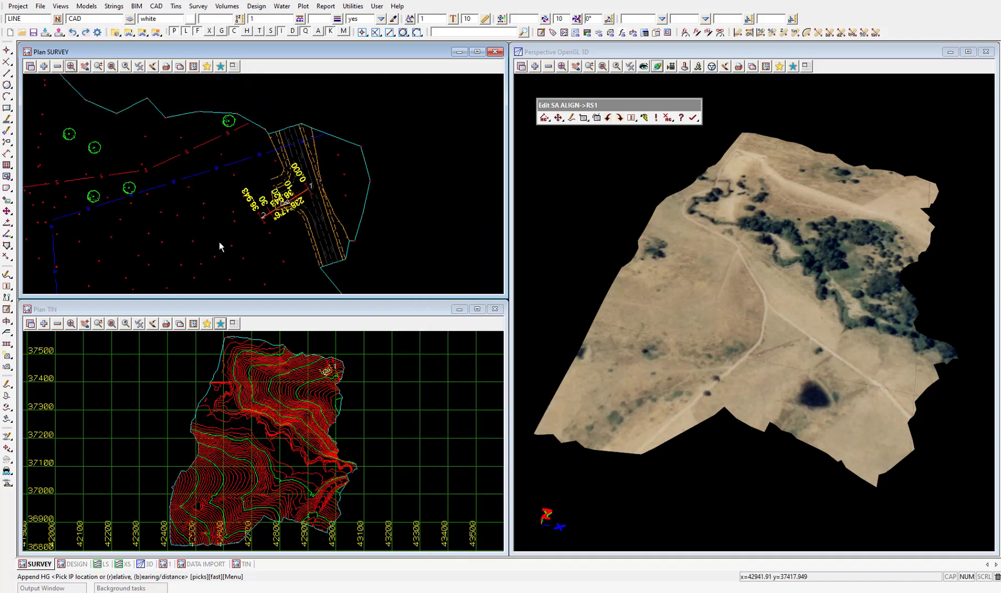
# Step: Place the next RS1 IP to the southwest and begin entering coordinates for another
pyautogui.click(139, 265)
pyautogui.scroll(-3, 183, 181)
pyautogui.scroll(4, 106, 253)
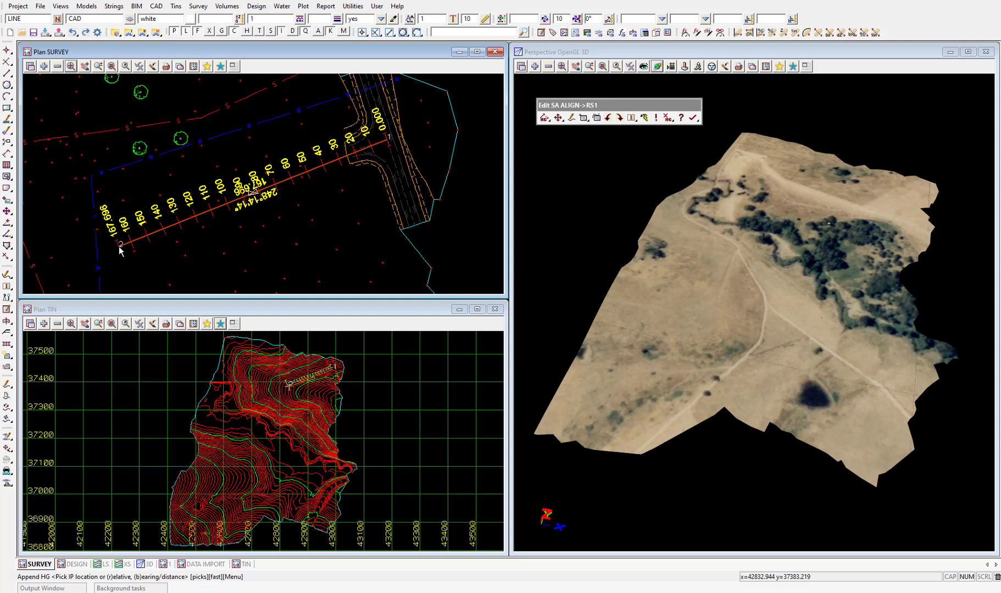
pyautogui.write('4')
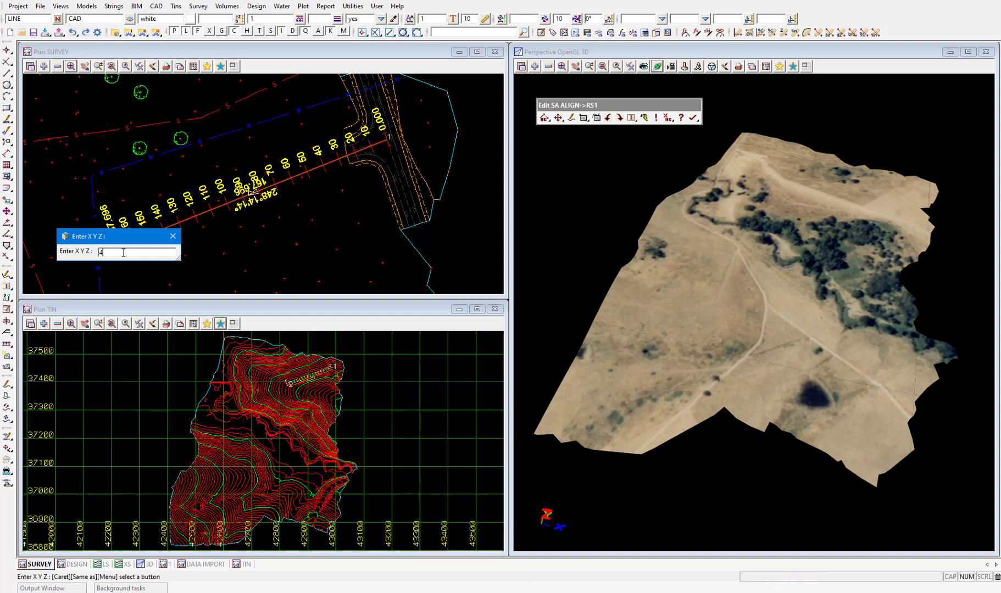
# Step: Fix an IP at 42697.941, 37350.926, then pick a further IP southwest
pyautogui.write('2697.941 37350.926')
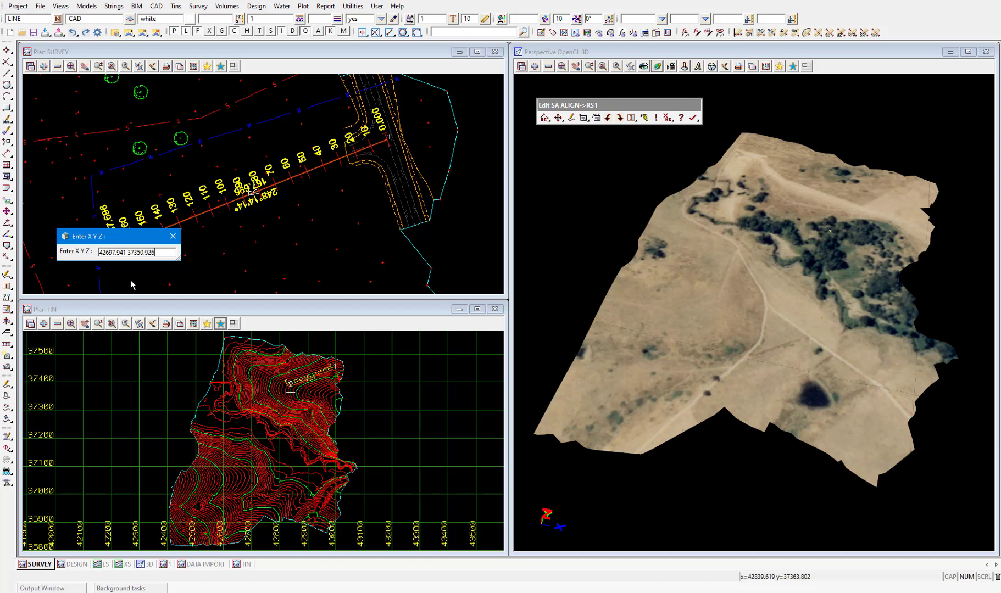
pyautogui.press('Return')
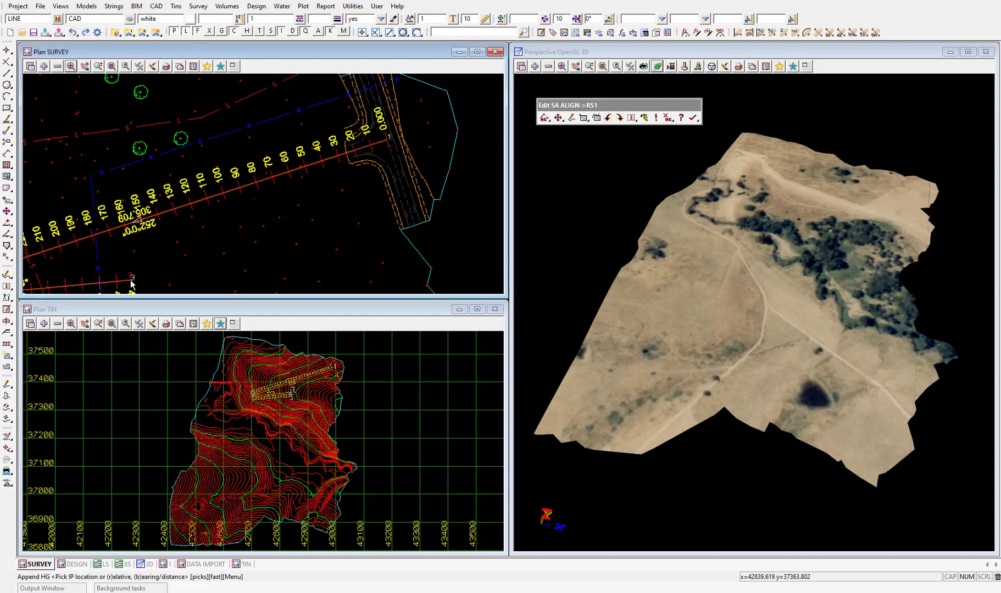
pyautogui.scroll(-3, 317, 178)
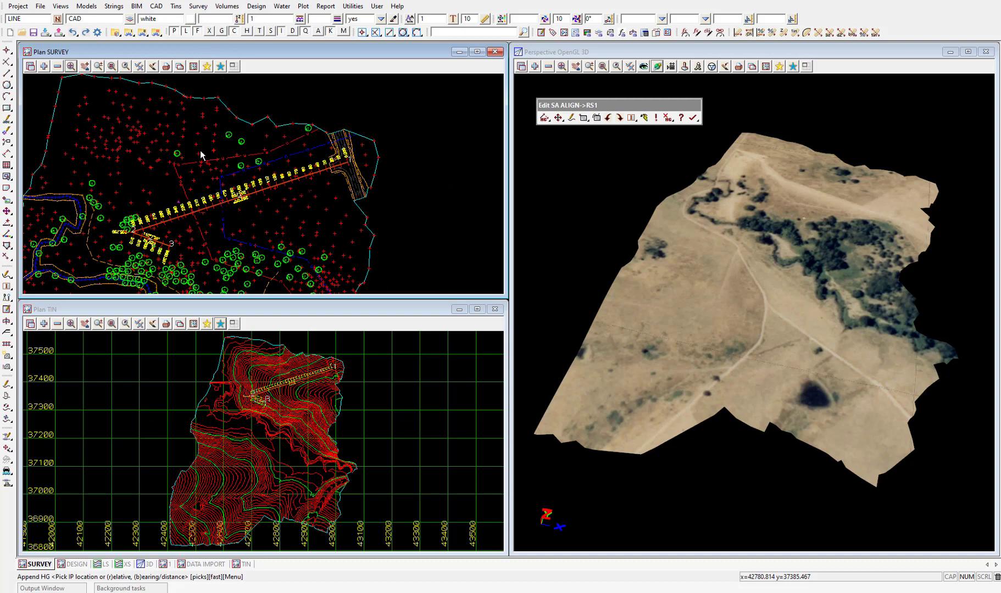
pyautogui.scroll(-2, 200, 150)
pyautogui.scroll(2, 124, 266)
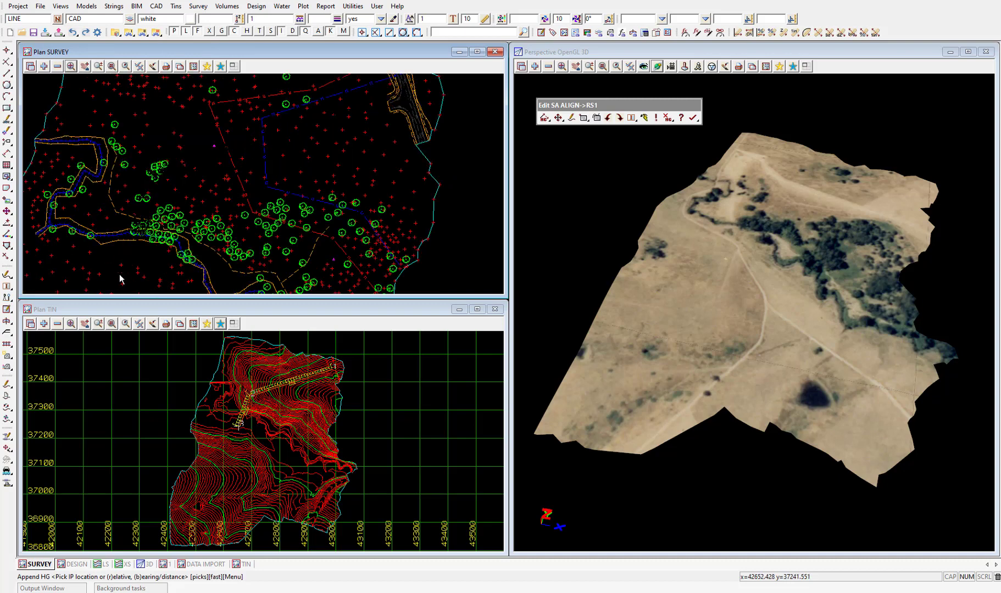
pyautogui.click(107, 275)
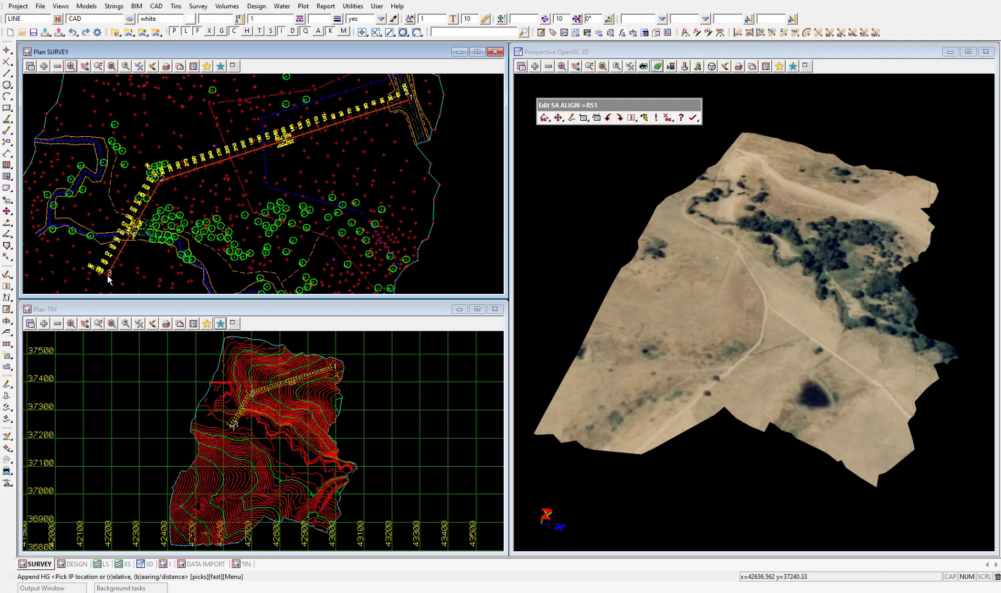
# Step: Append an RS1 IP at X 42552.84, Y 37099.542
pyautogui.write('4')
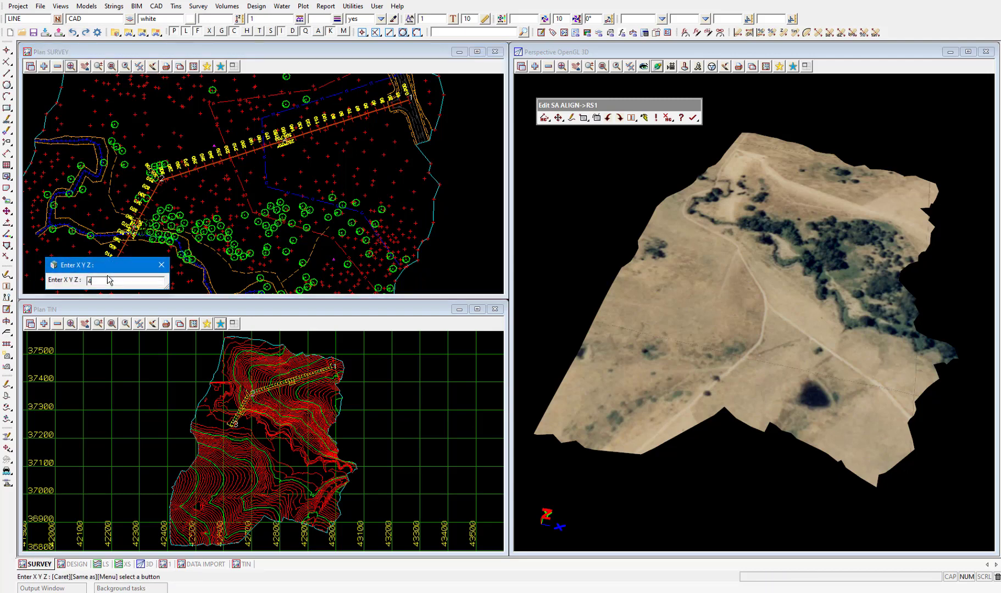
pyautogui.write('2552.84 37099.542')
pyautogui.press('Return')
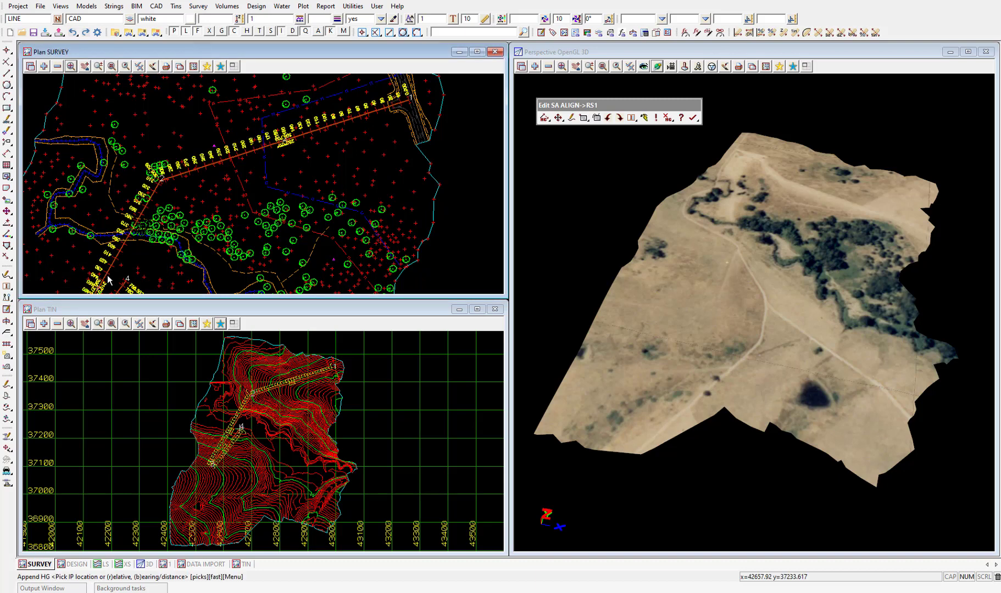
pyautogui.scroll(-3, 140, 173)
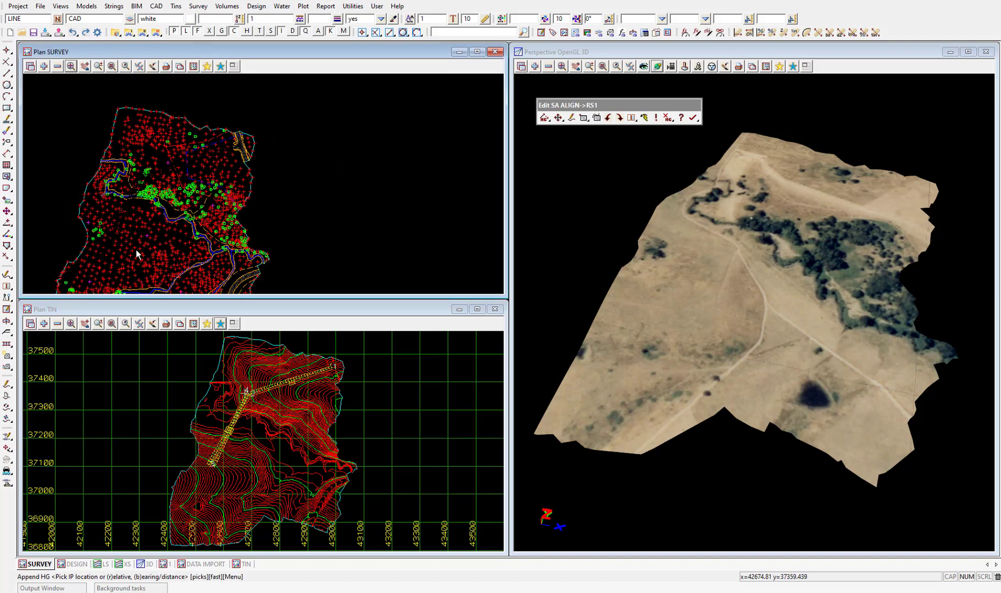
pyautogui.scroll(2, 132, 272)
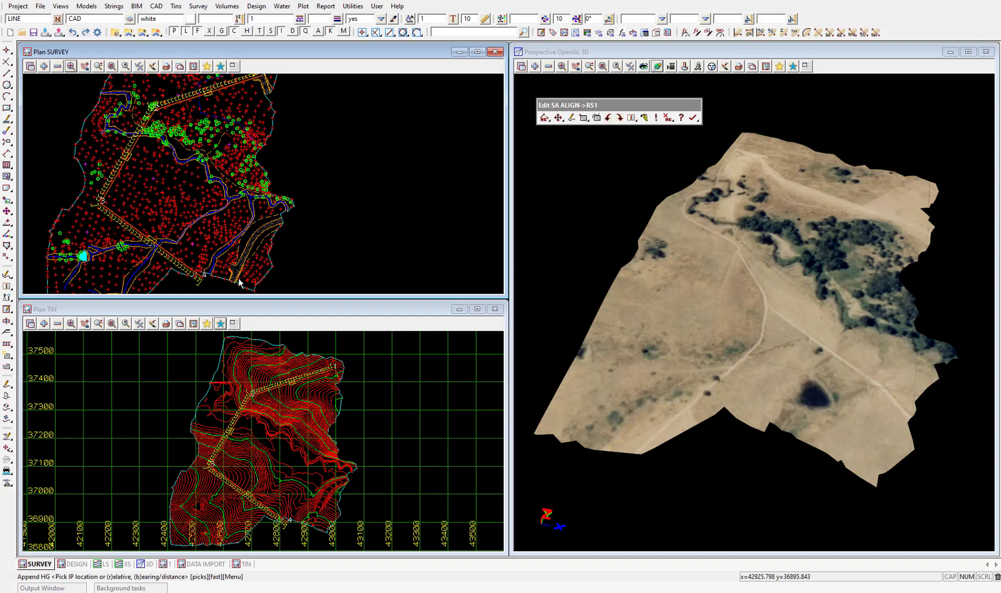
# Step: Place the fourth IP on road string RD RC at the southeast road end
pyautogui.scroll(3, 230, 283)
pyautogui.scroll(3, 238, 273)
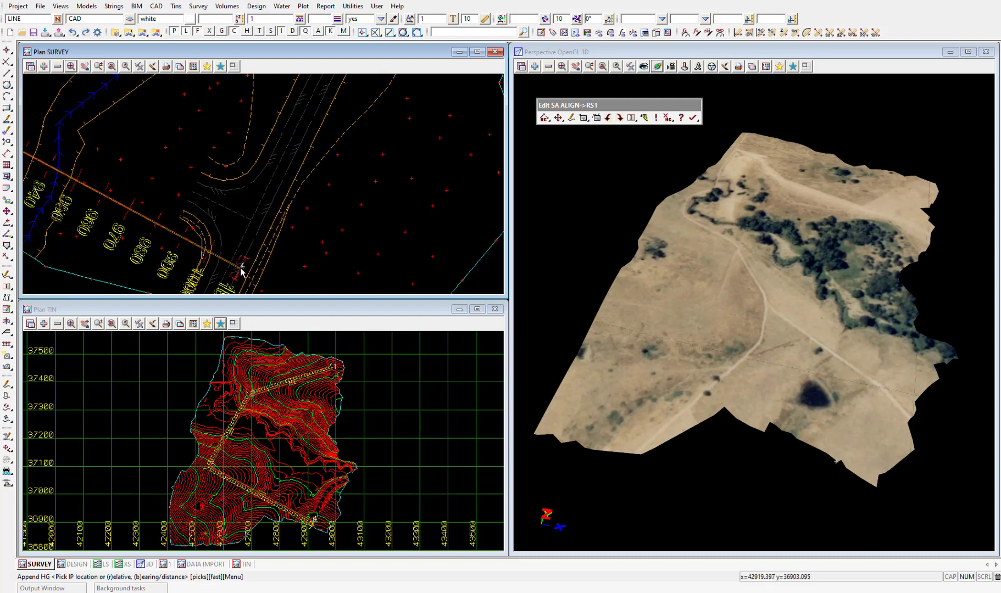
pyautogui.click(240, 236)
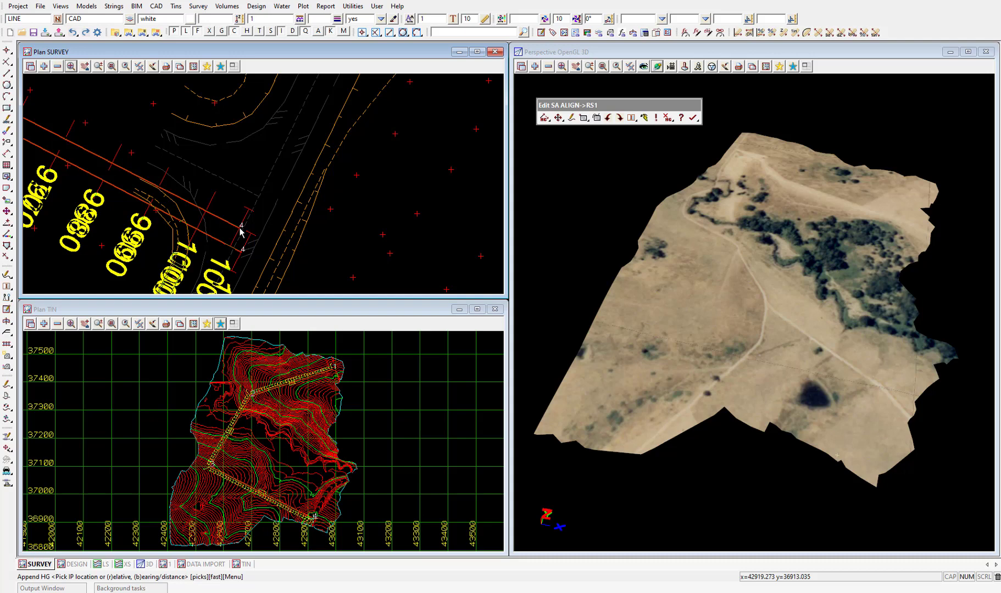
pyautogui.click(262, 199)
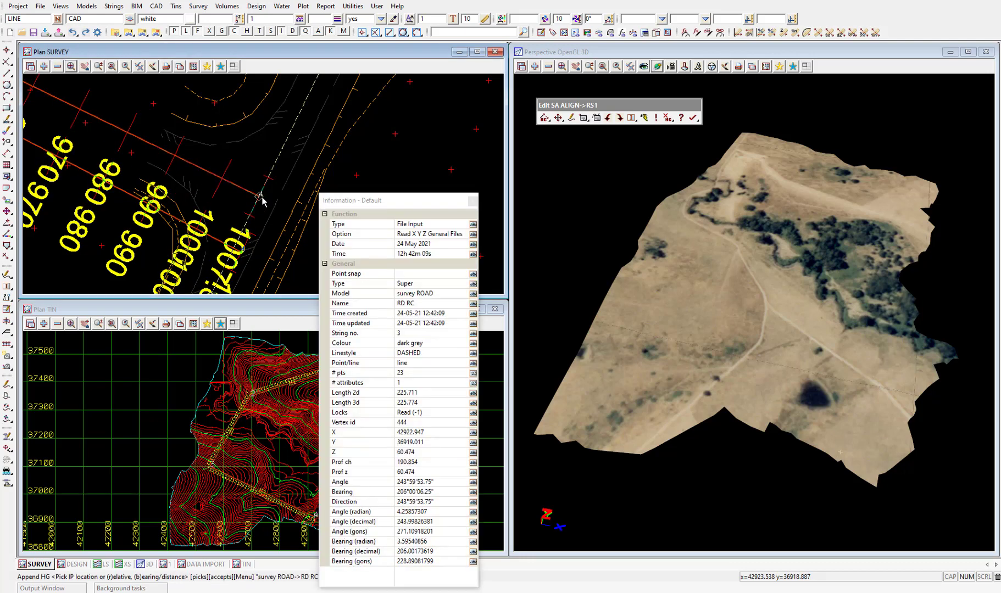
pyautogui.click(262, 199)
pyautogui.middleClick(261, 199)
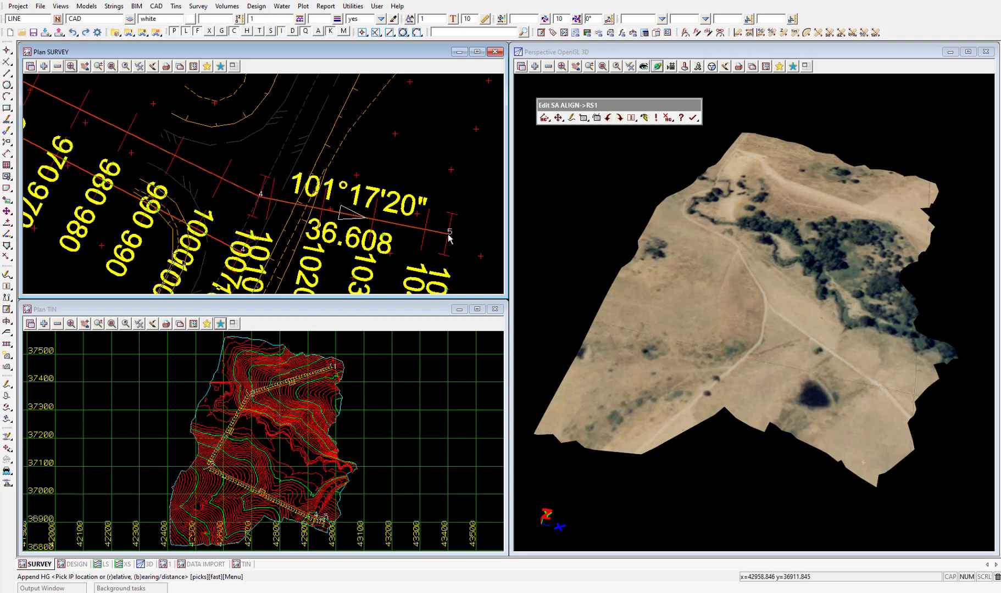
# Step: End IP appending on RS1 and bring up the move flyout of IP editing tools
pyautogui.press('Escape')
pyautogui.scroll(-3, 404, 257)
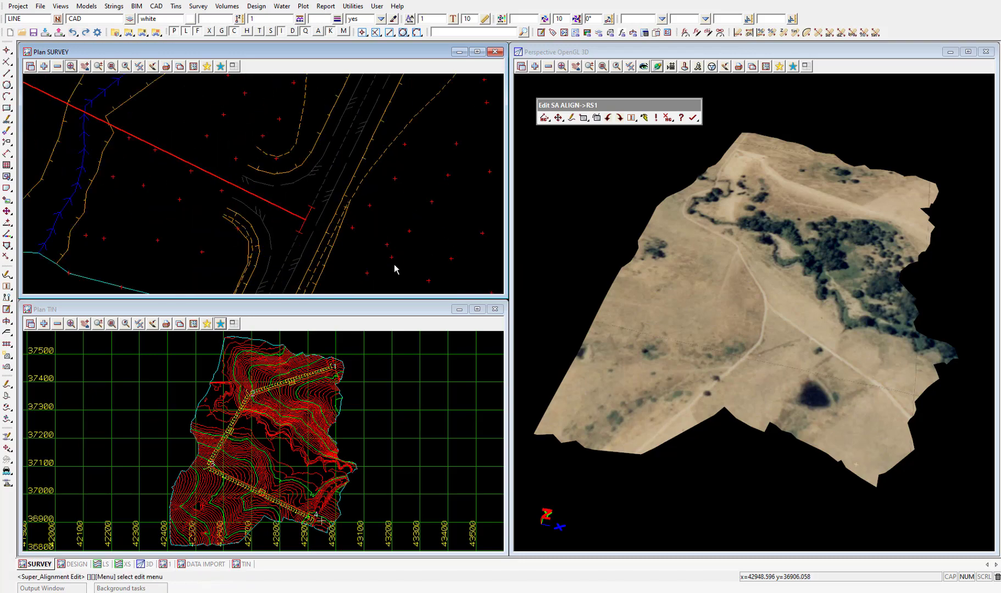
pyautogui.scroll(-3, 393, 274)
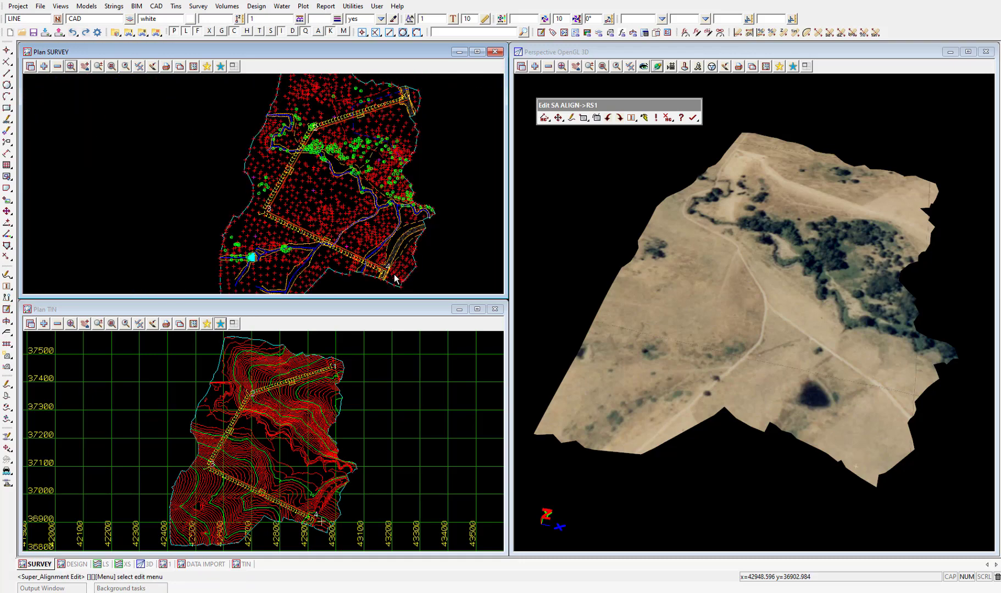
pyautogui.scroll(1, 371, 186)
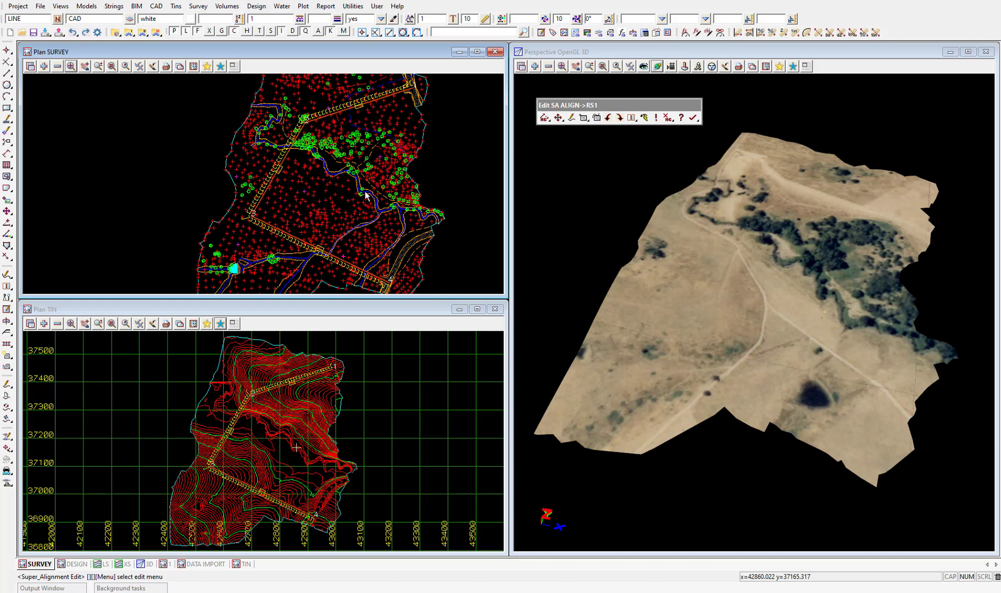
pyautogui.click(558, 118)
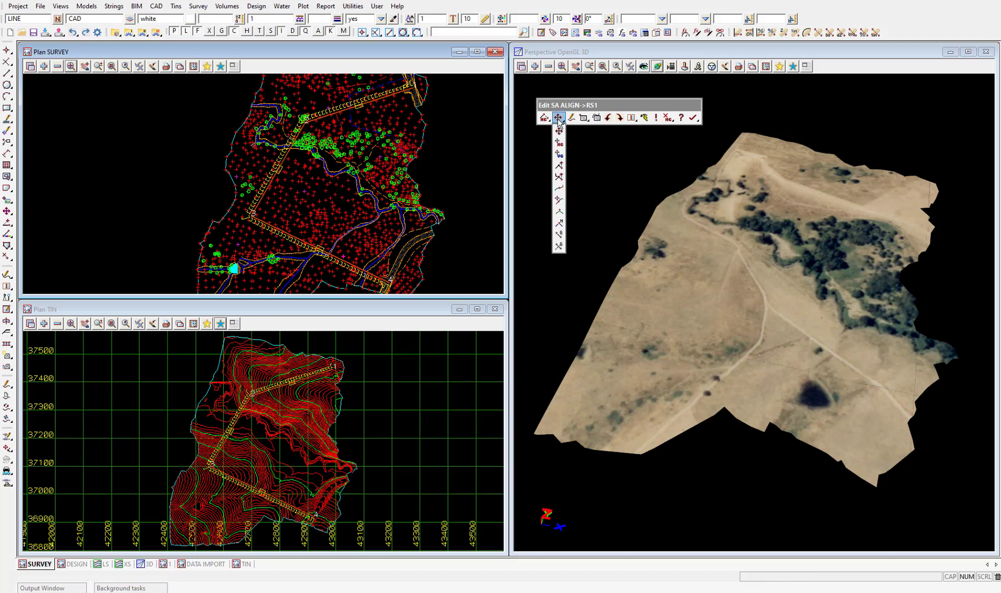
# Step: Use Change Curve to give RS1's upper bend IP a 200 m radius curve
pyautogui.click(559, 214)
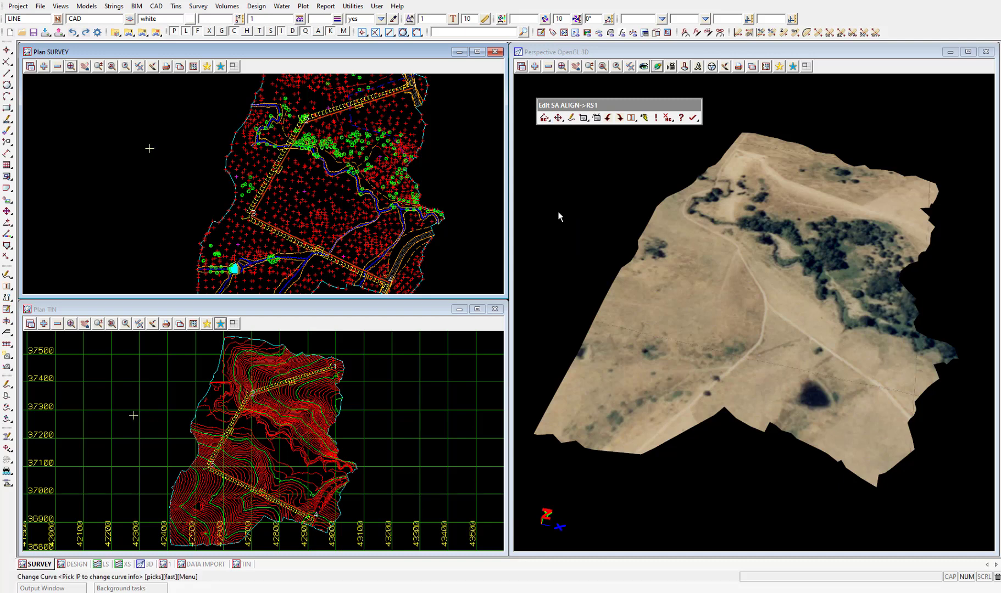
pyautogui.scroll(4, 306, 129)
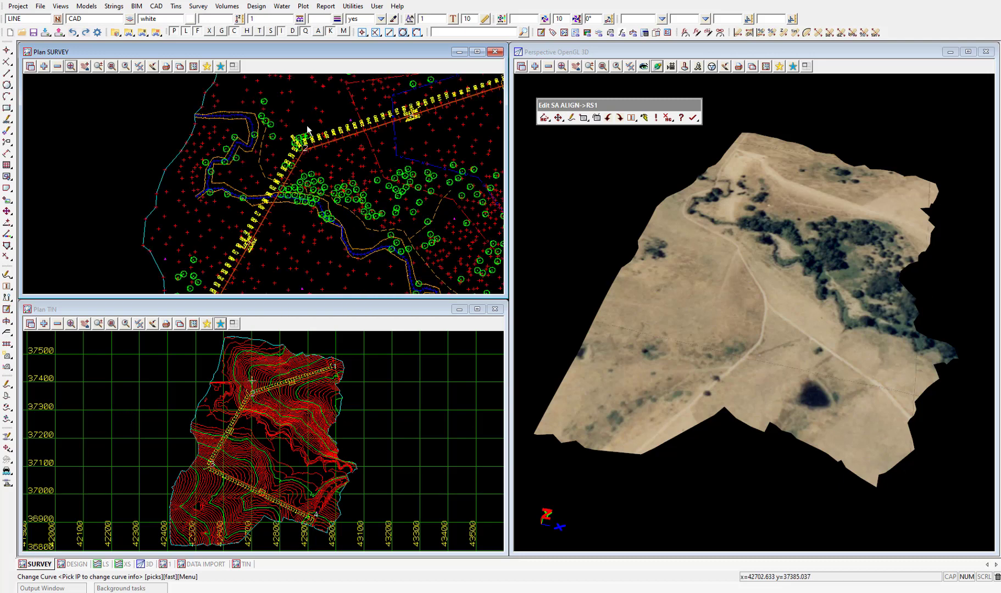
pyautogui.click(302, 154)
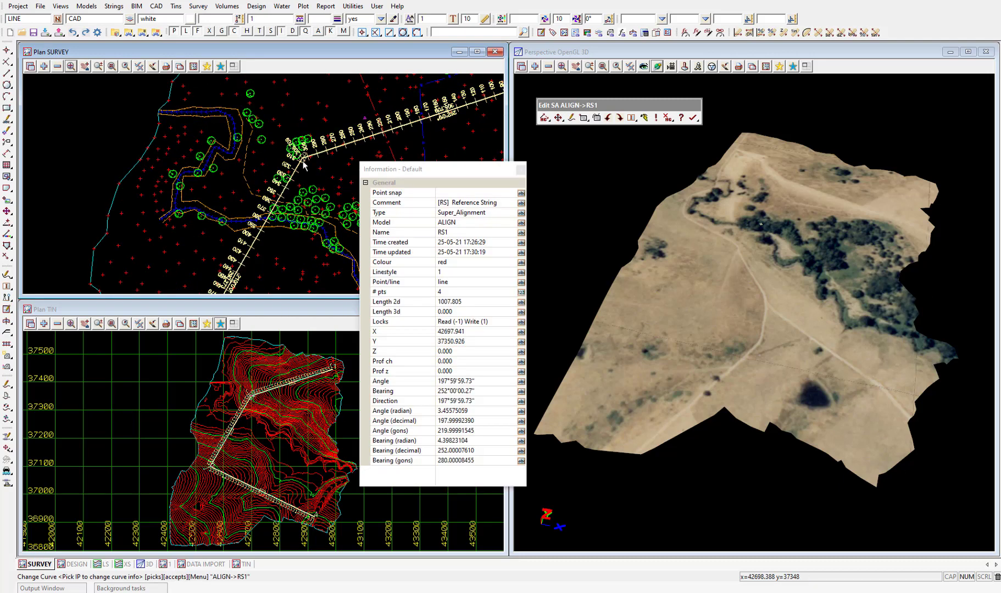
pyautogui.click(303, 161)
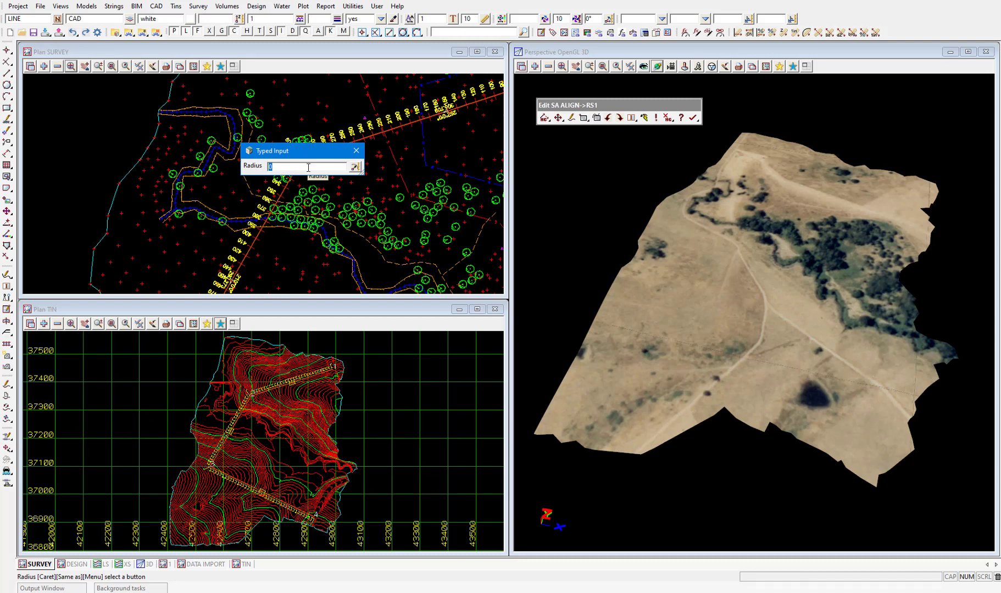
pyautogui.write('200')
pyautogui.press('Return')
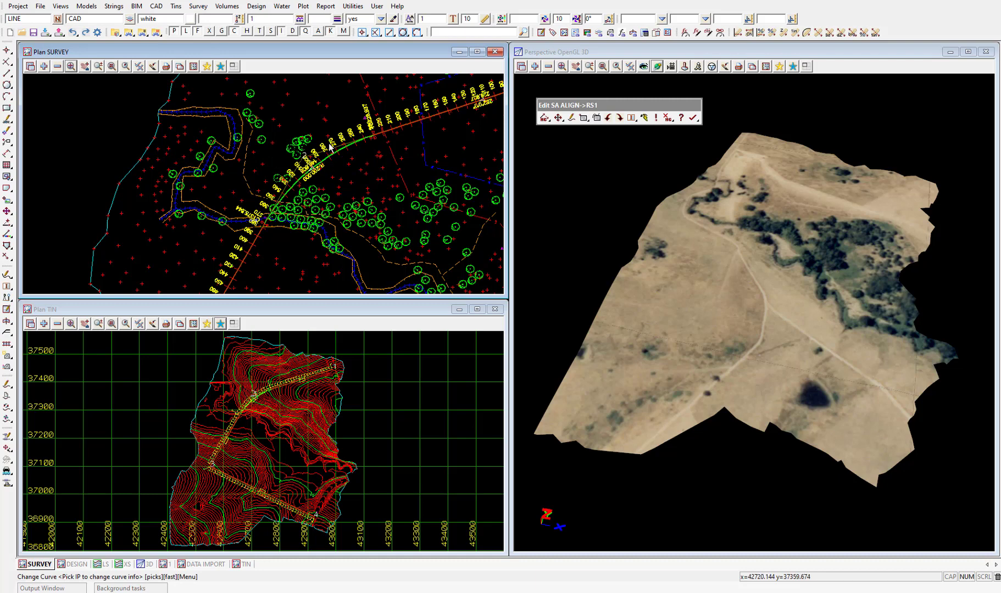
# Step: Give RS1's lower-left bend IP a 100 m radius curve, then fit the whole survey in view
pyautogui.scroll(-2, 331, 147)
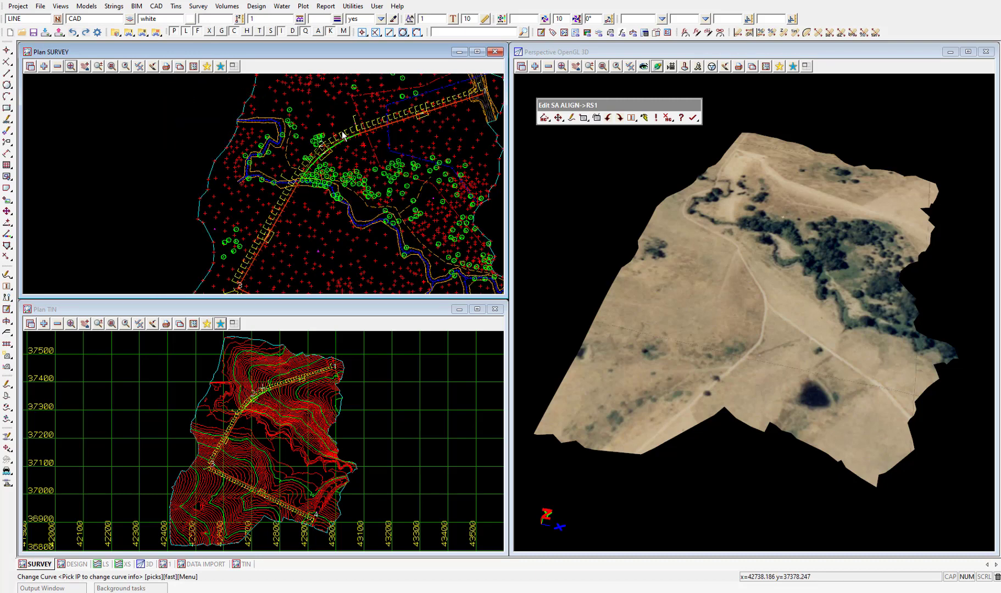
pyautogui.scroll(1, 262, 262)
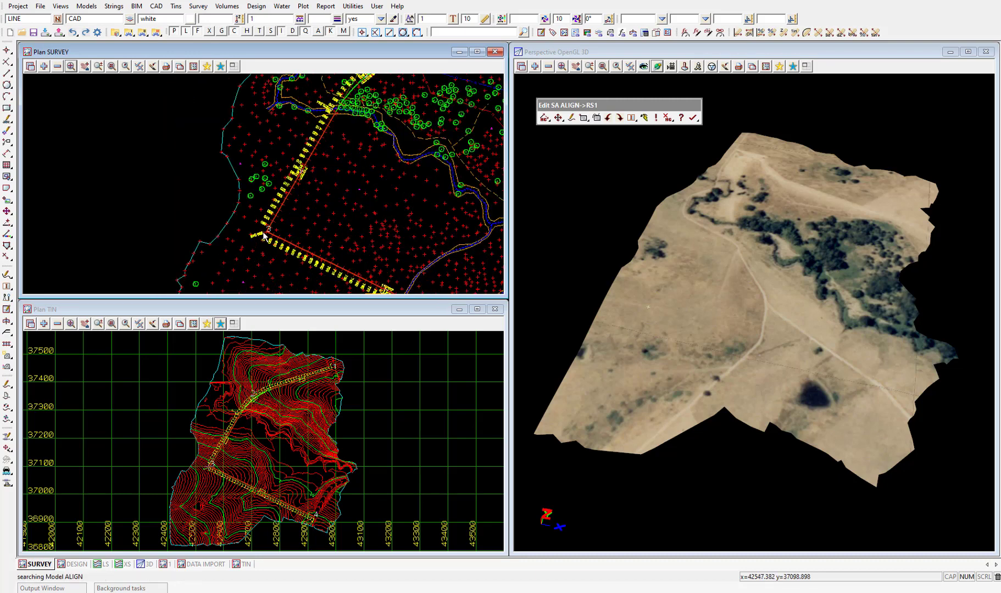
pyautogui.click(265, 236)
pyautogui.middleClick(265, 236)
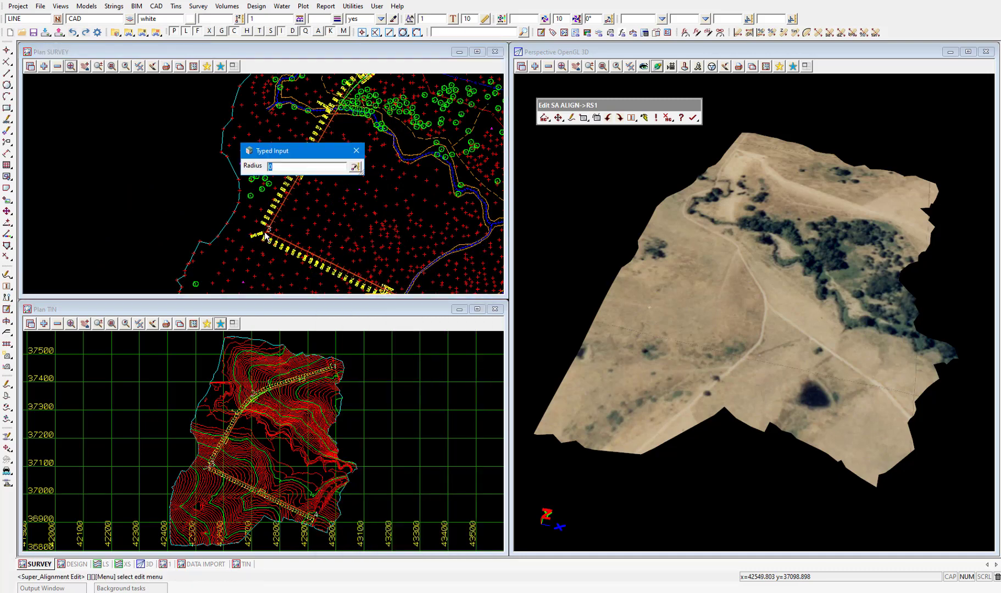
pyautogui.write('100')
pyautogui.press('Return')
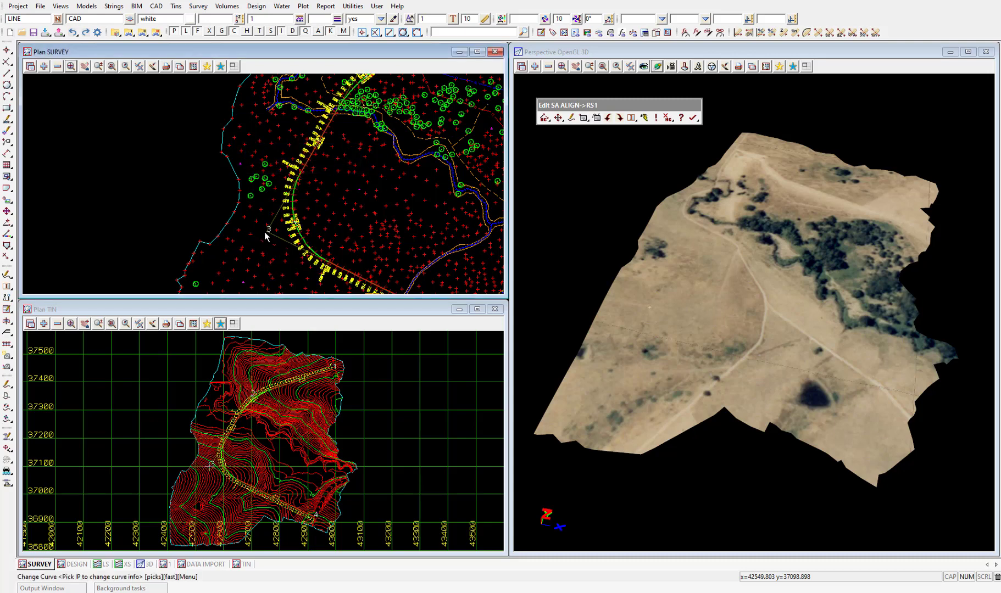
pyautogui.click(72, 67)
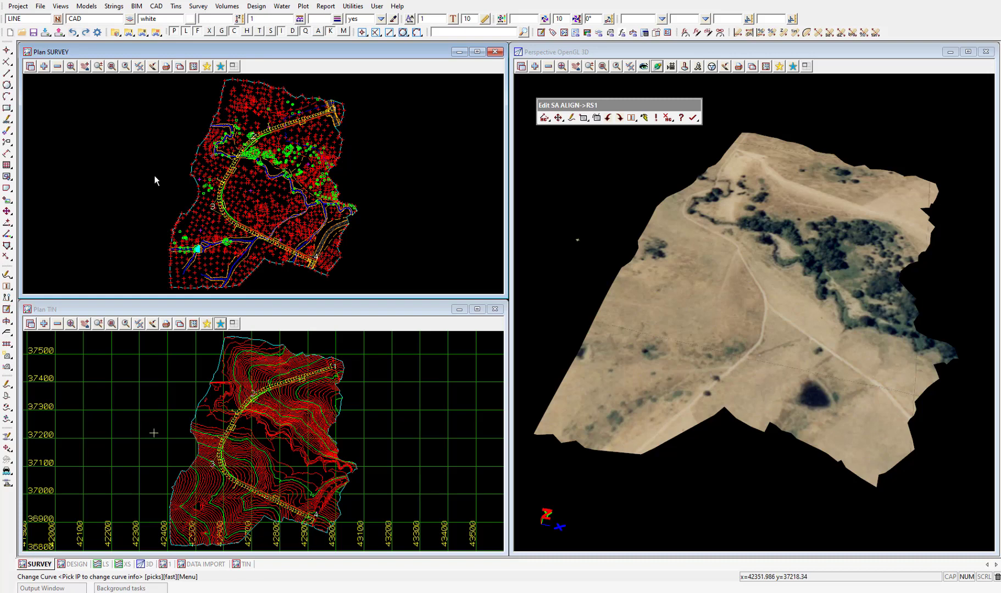
# Step: End Change Curve and finish editing the RS1 alignment string
pyautogui.press('Escape')
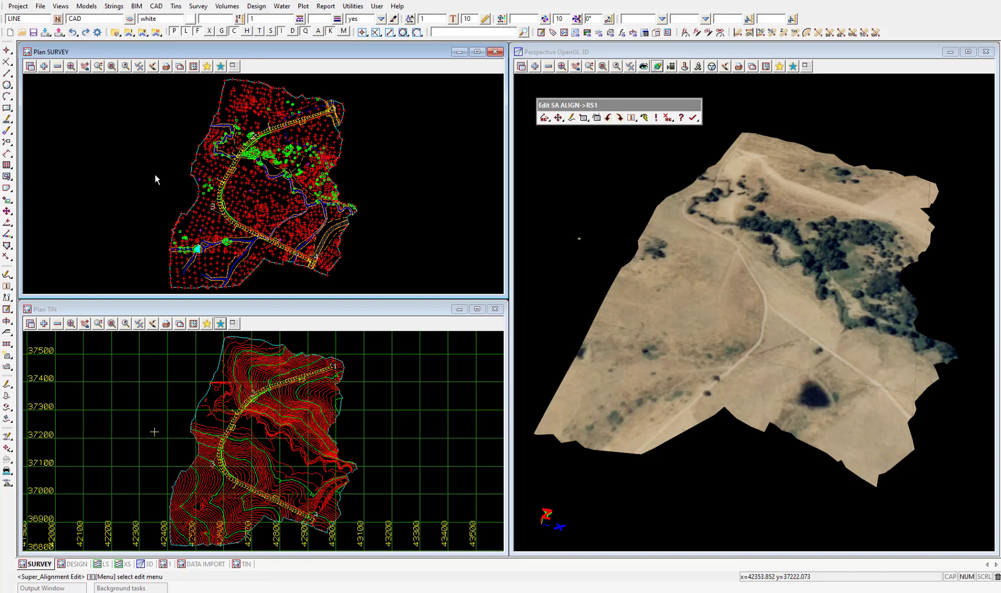
pyautogui.click(692, 117)
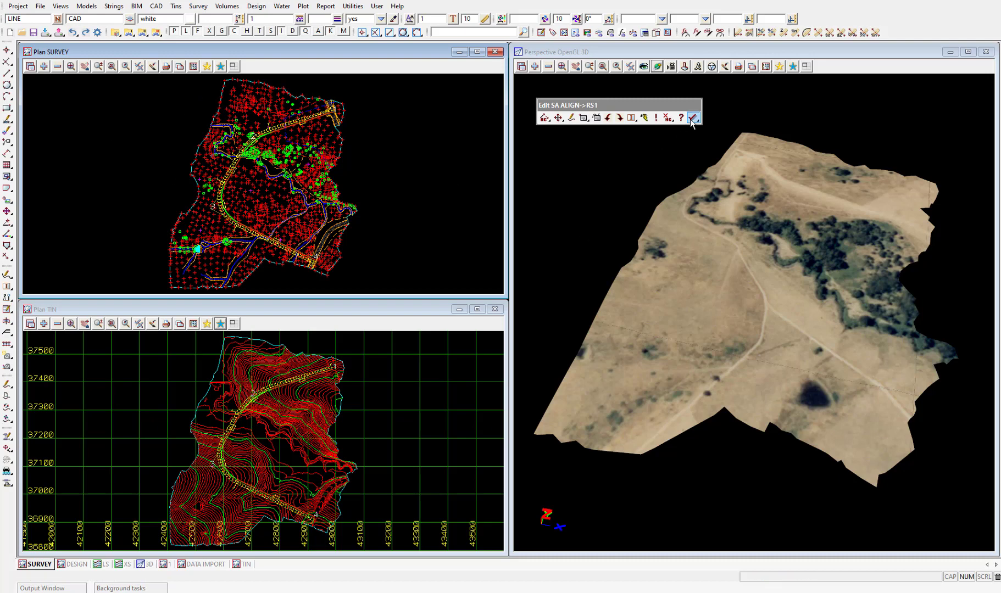